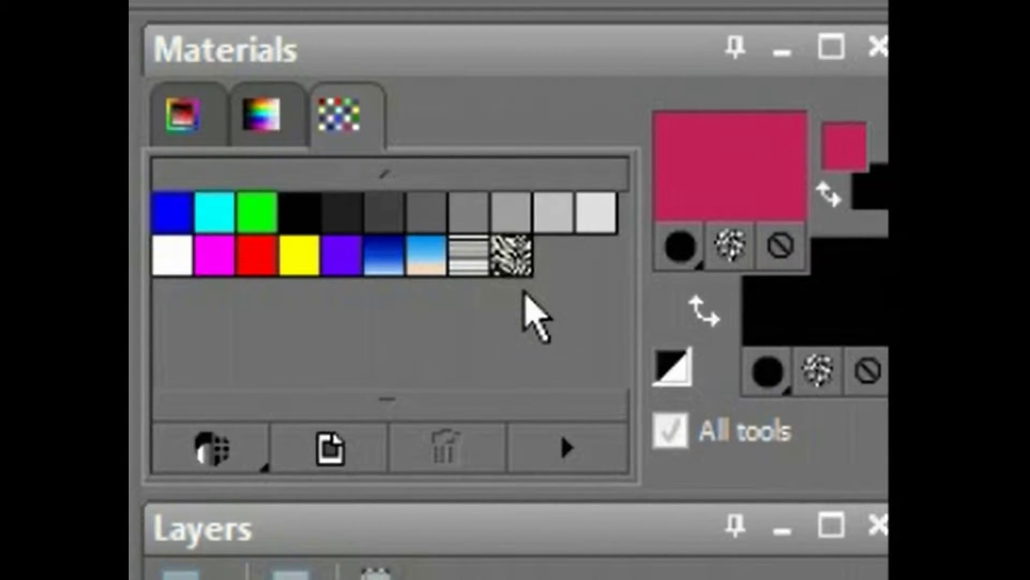
Step: Filter the swatches to show only colors, only gradients and only patterns, and restore the view of all swatches
{"action": "left_click", "coordinate": [238, 460]}
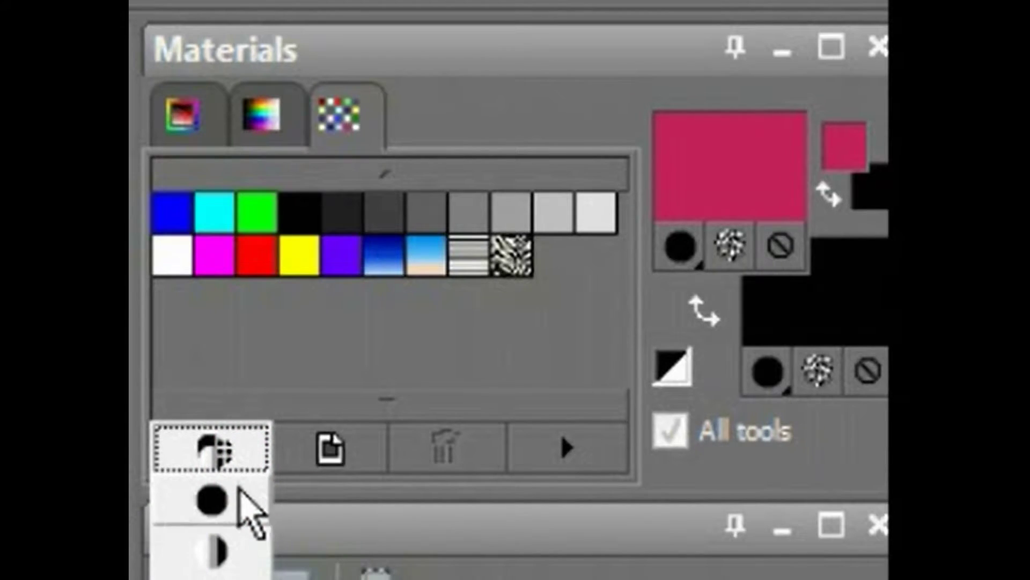
{"action": "left_click", "coordinate": [241, 491]}
{"action": "left_click", "coordinate": [240, 462]}
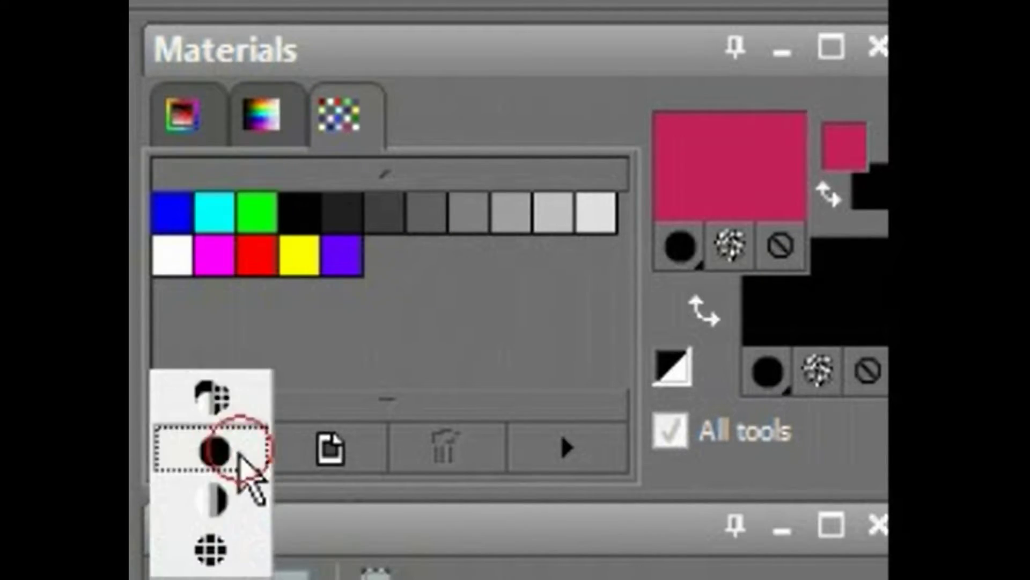
{"action": "left_click", "coordinate": [239, 490]}
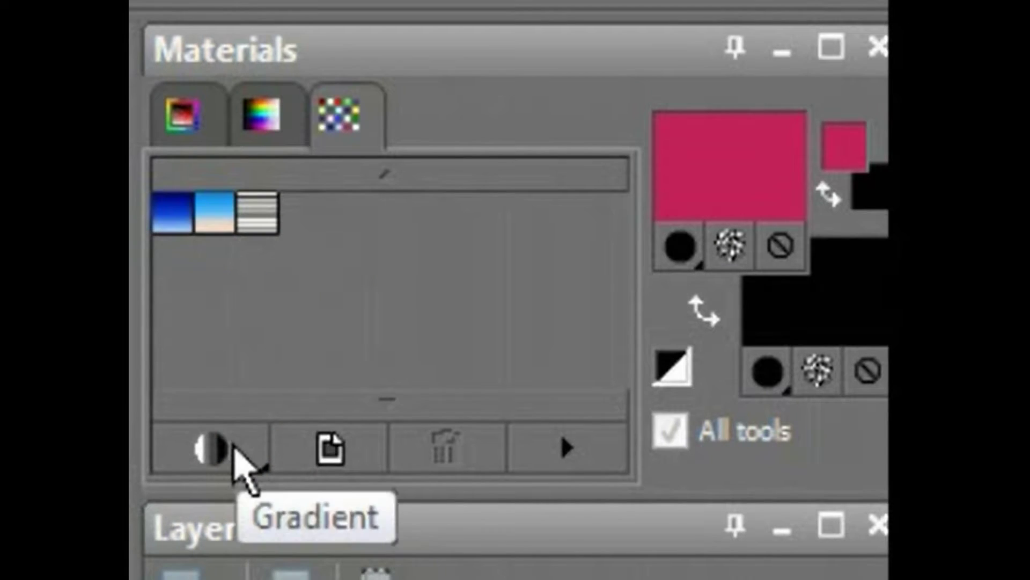
{"action": "left_click", "coordinate": [234, 455]}
{"action": "left_click", "coordinate": [233, 494]}
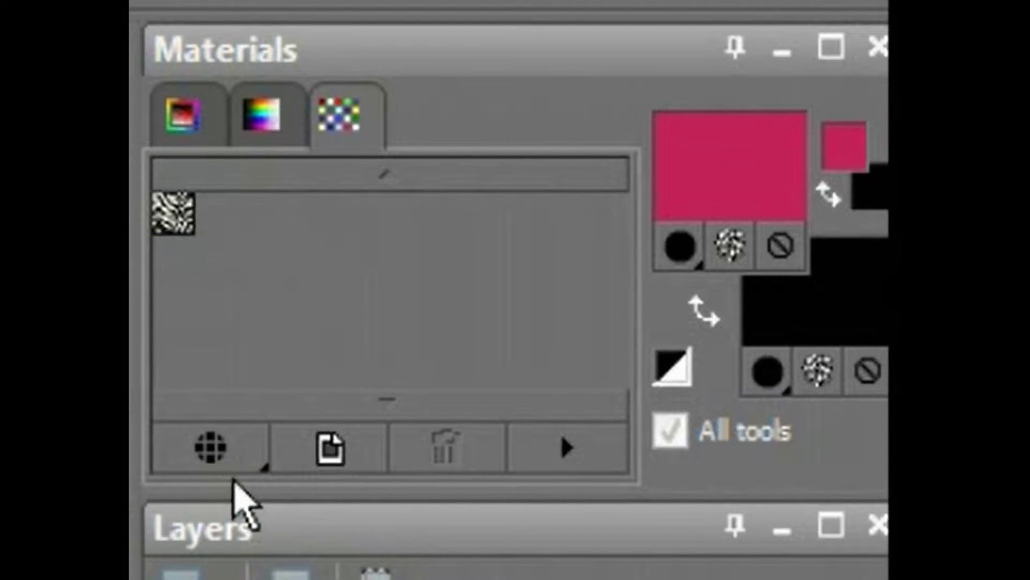
{"action": "left_click", "coordinate": [238, 460]}
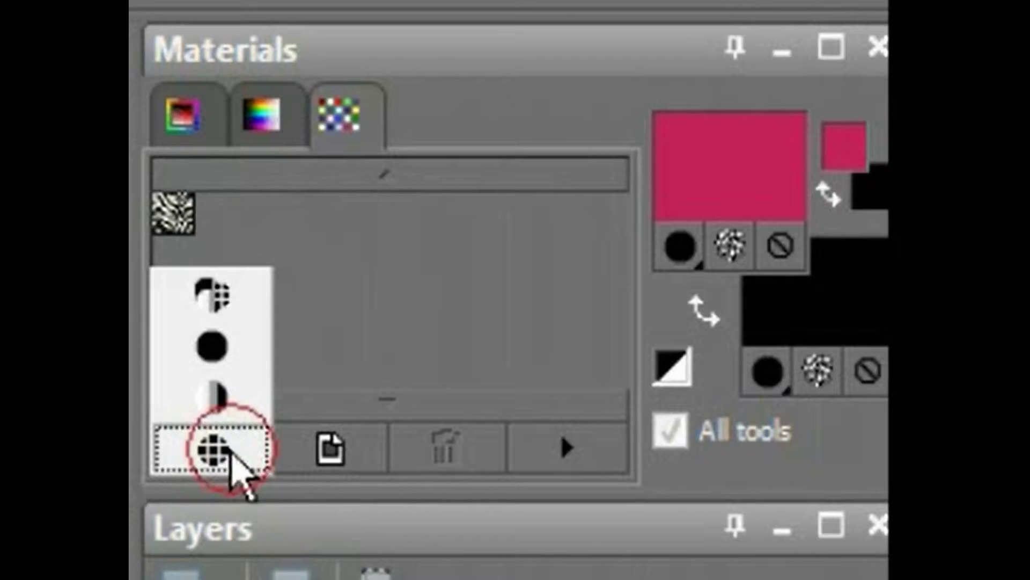
{"action": "left_click", "coordinate": [229, 299]}
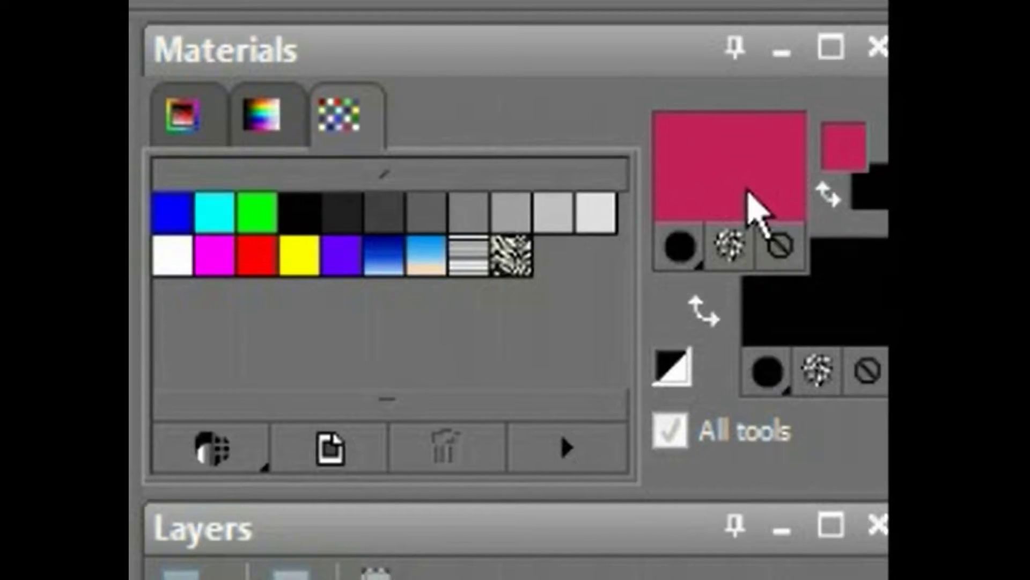
Step: Create a new swatch named Tutorial8 from the crimson foreground color #c5215a
{"action": "mouse_move", "coordinate": [730, 179]}
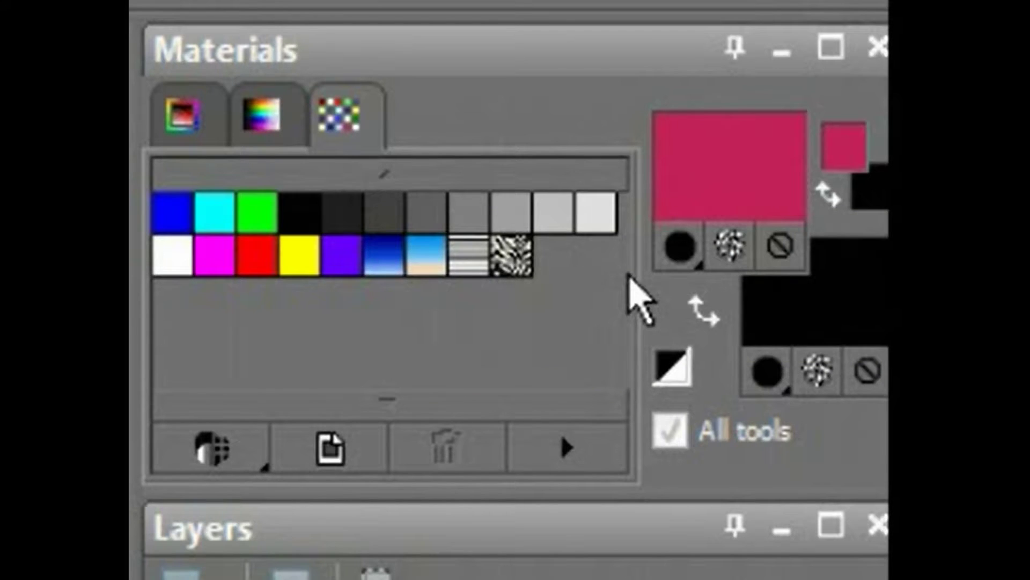
{"action": "left_click", "coordinate": [353, 443]}
{"action": "left_click", "coordinate": [852, 248]}
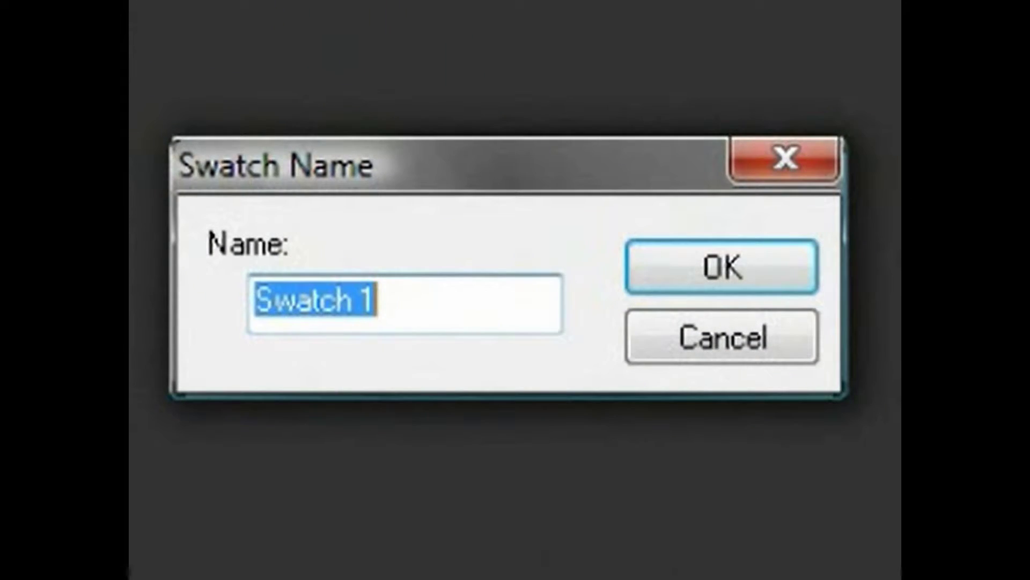
{"action": "type", "text": "T"}
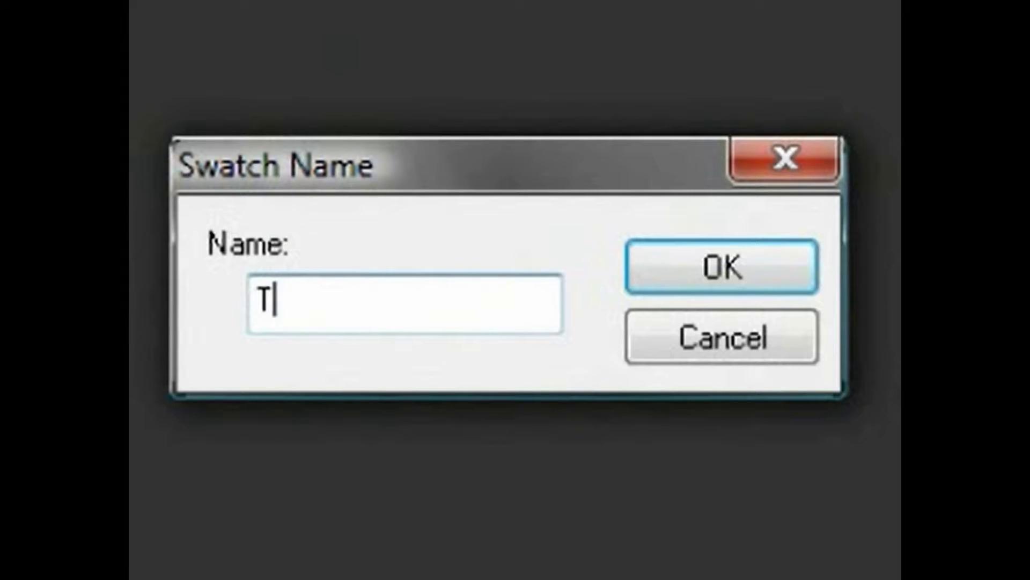
{"action": "type", "text": "utoria"}
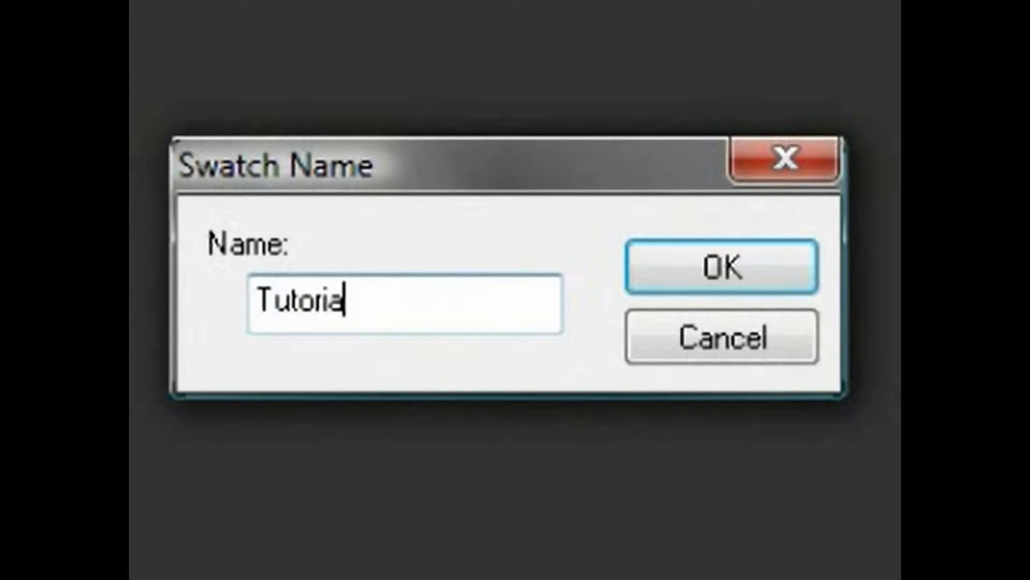
{"action": "type", "text": "l8"}
{"action": "key", "text": "Return"}
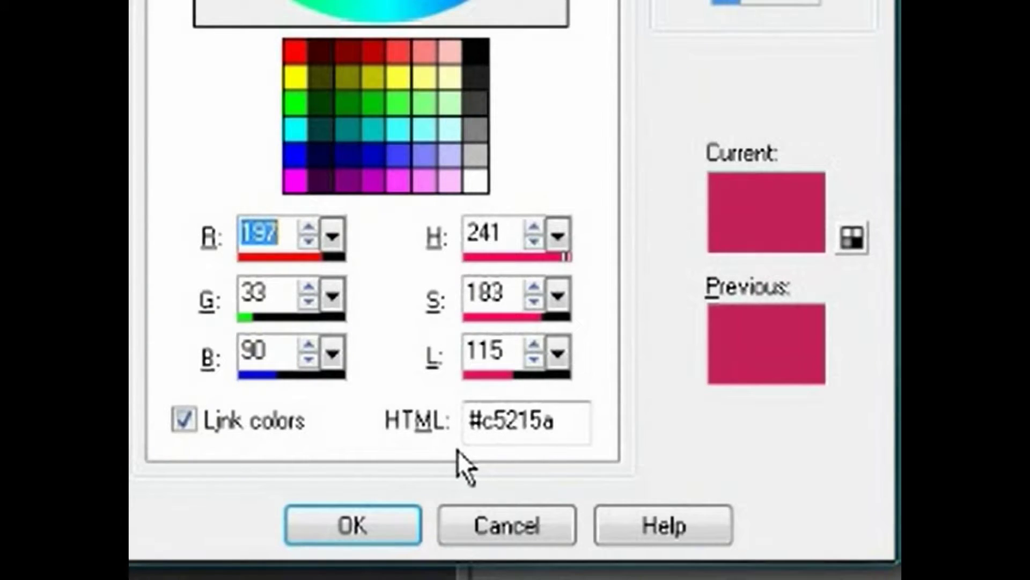
{"action": "left_click", "coordinate": [356, 529]}
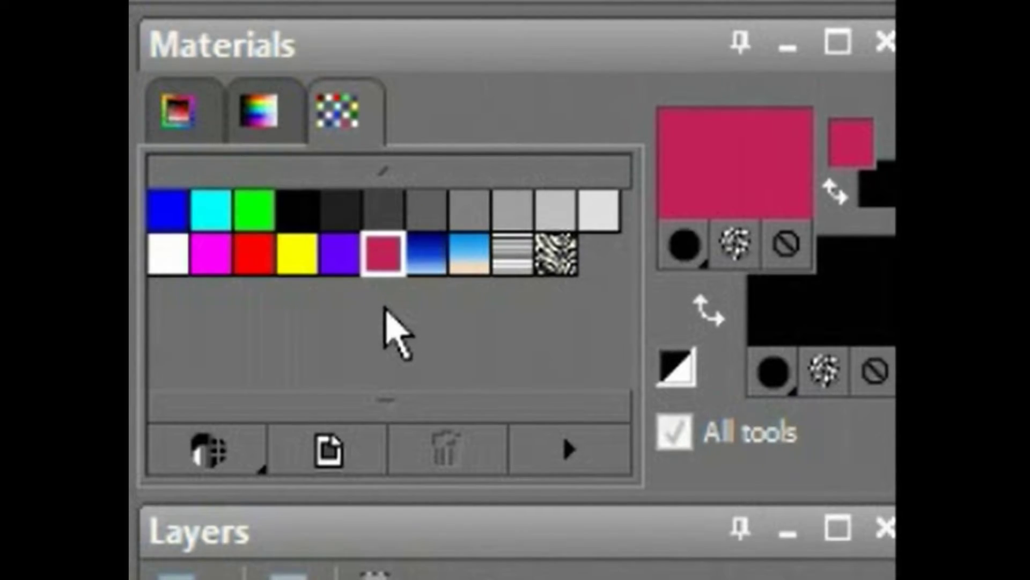
Step: Try the blue, zebra pattern and dark blue gradient swatches as the foreground material, ending on the crimson swatch
{"action": "left_click", "coordinate": [385, 267]}
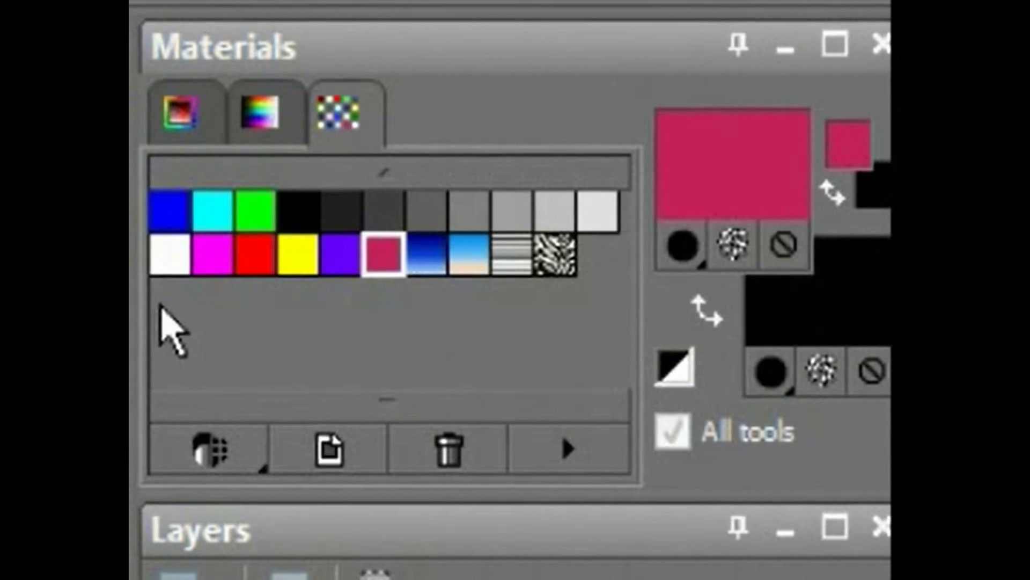
{"action": "left_click", "coordinate": [173, 218]}
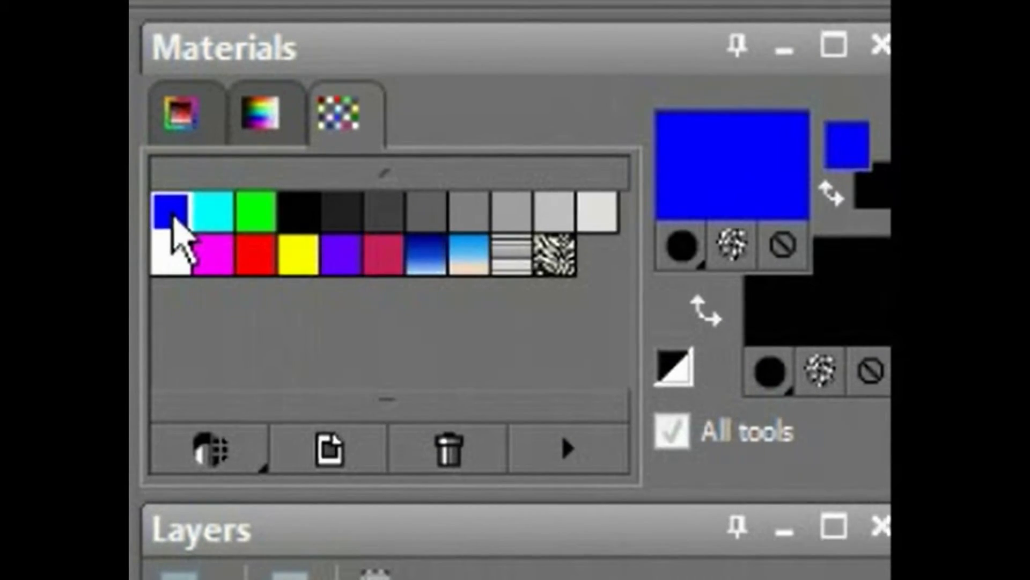
{"action": "left_click", "coordinate": [559, 263]}
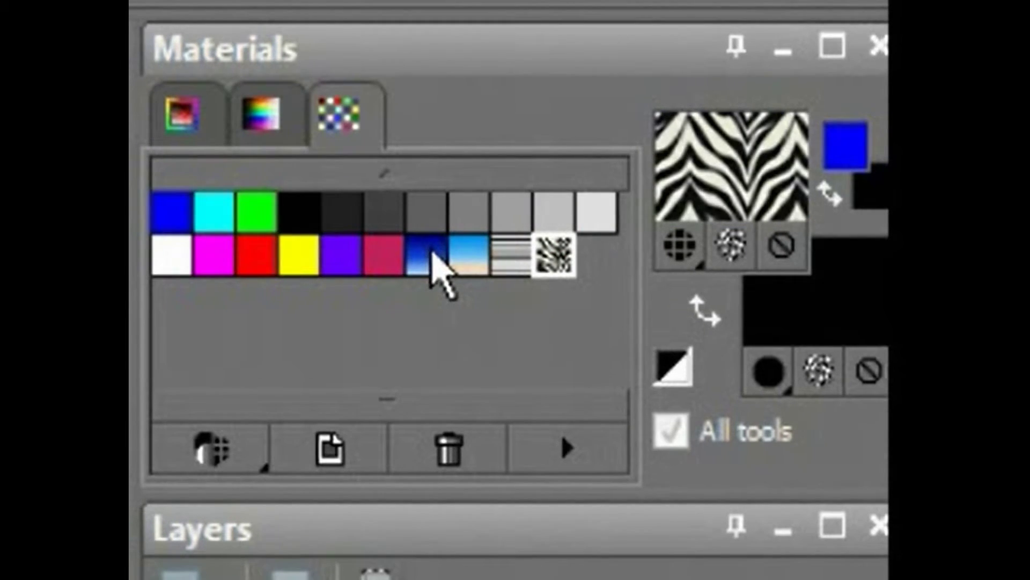
{"action": "left_click", "coordinate": [436, 263]}
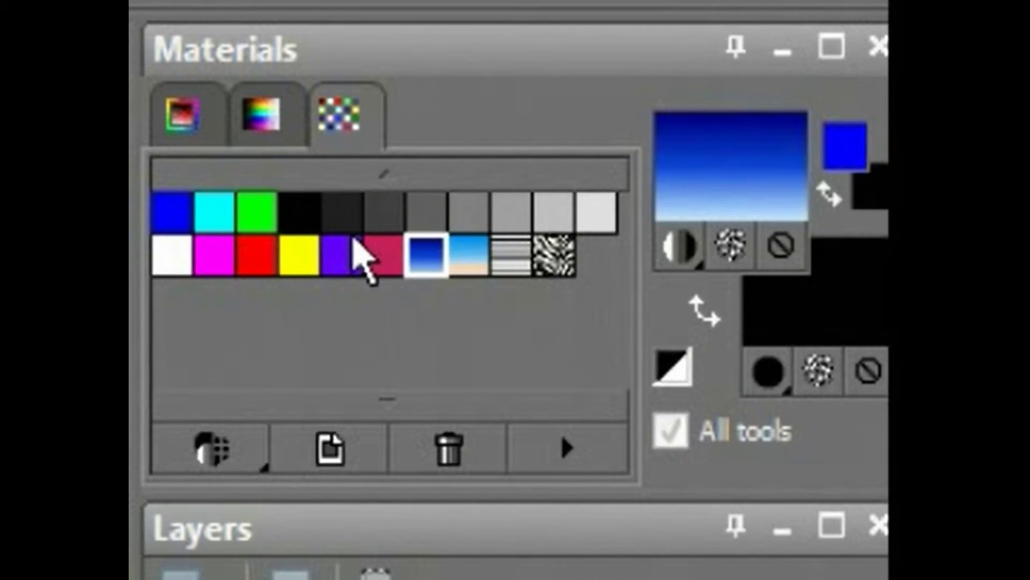
{"action": "left_click", "coordinate": [376, 256]}
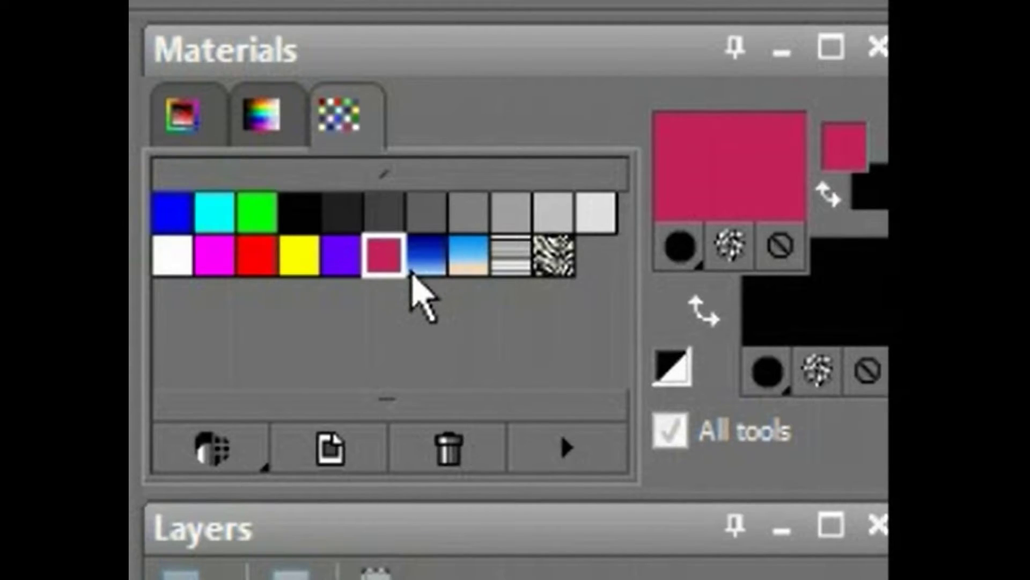
Step: Edit the crimson swatch, changing its color to bright red #ff1530
{"action": "double_click", "coordinate": [395, 273]}
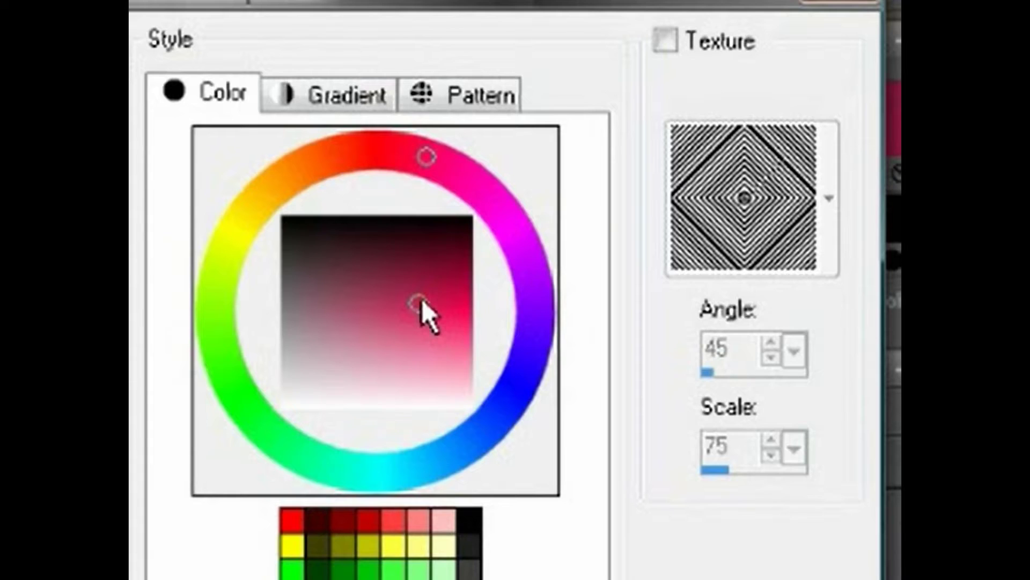
{"action": "mouse_move", "coordinate": [421, 300]}
{"action": "left_mouse_down"}
{"action": "mouse_move", "coordinate": [444, 303]}
{"action": "mouse_move", "coordinate": [471, 278]}
{"action": "mouse_move", "coordinate": [473, 324]}
{"action": "left_mouse_up"}
{"action": "left_click", "coordinate": [391, 149]}
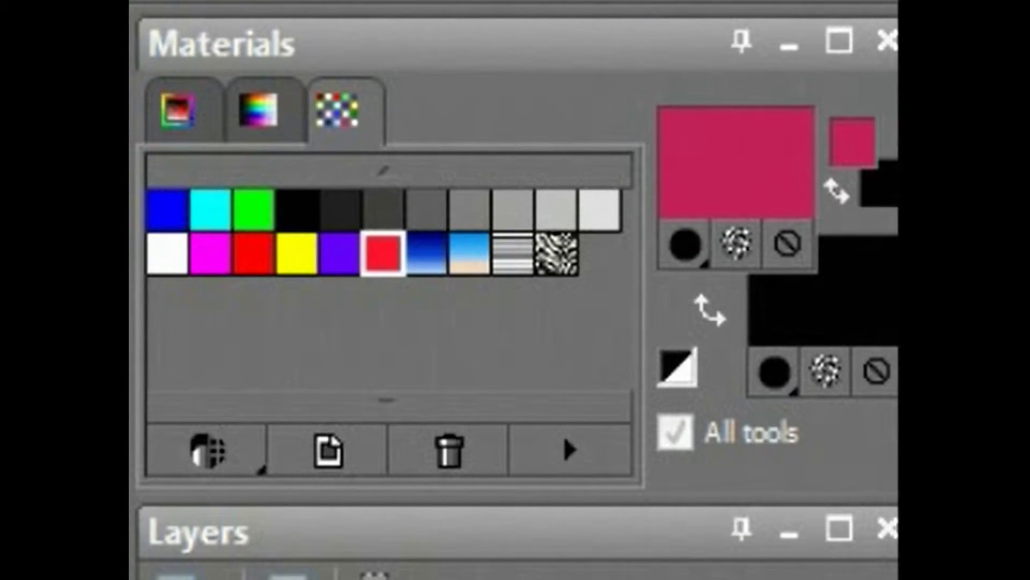
Step: Apply the edited bright red swatch to the foreground and delete that swatch
{"action": "left_click", "coordinate": [381, 254]}
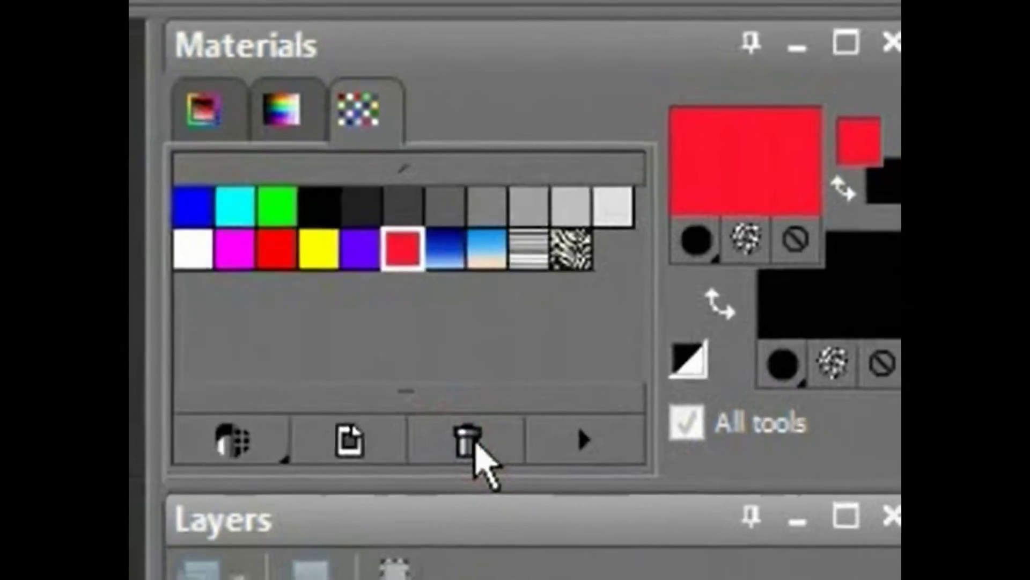
{"action": "left_click", "coordinate": [454, 451]}
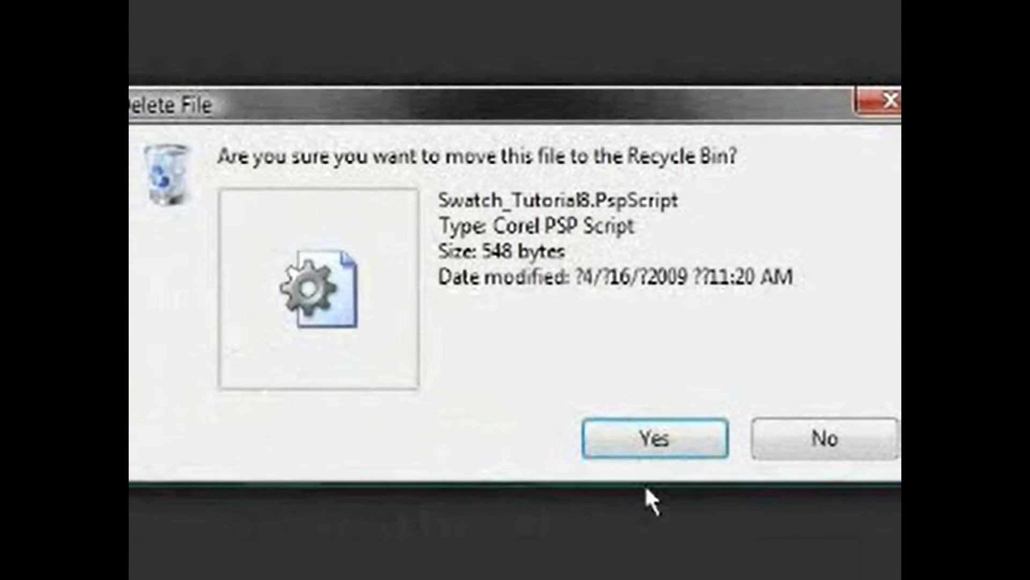
{"action": "left_click", "coordinate": [617, 432]}
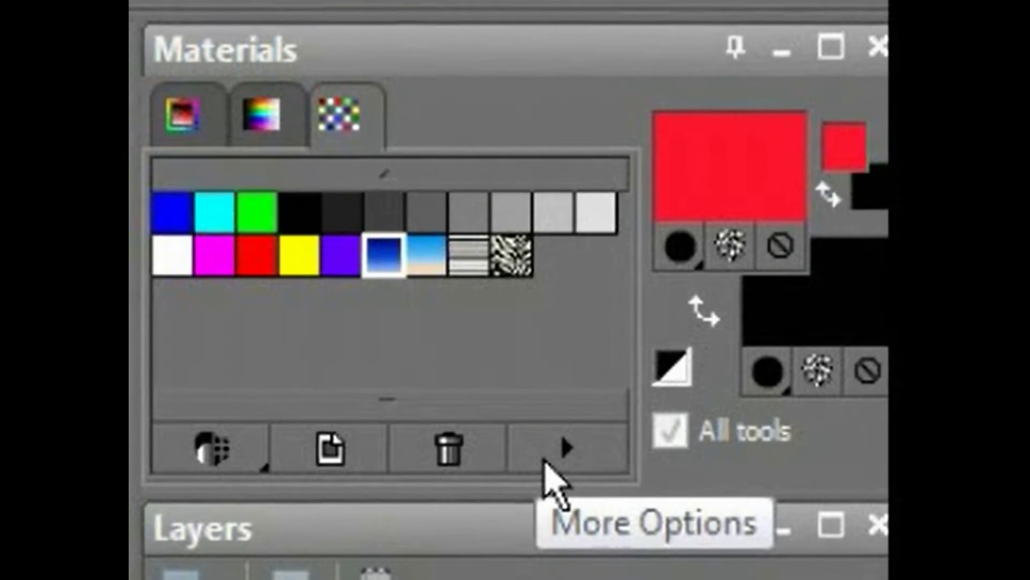
Step: Examine the additional swatch options, including the view filters and sort orders
{"action": "left_click", "coordinate": [545, 464]}
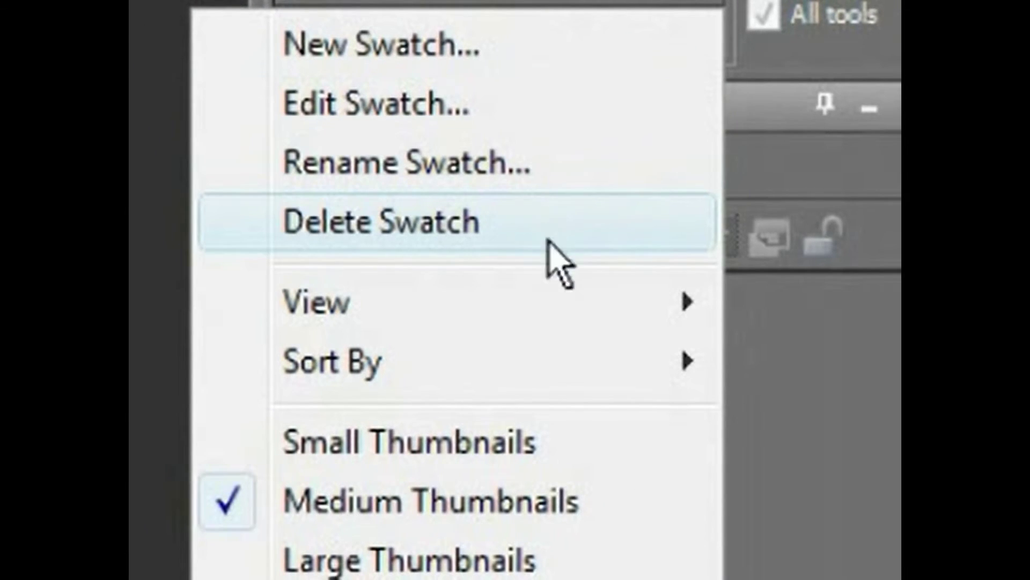
{"action": "mouse_move", "coordinate": [550, 306]}
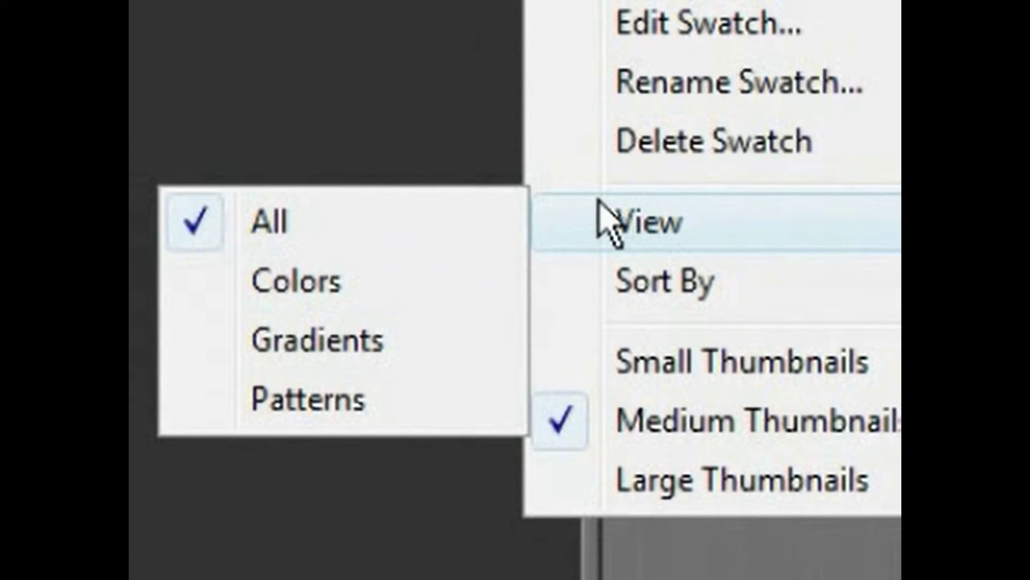
{"action": "mouse_move", "coordinate": [659, 293]}
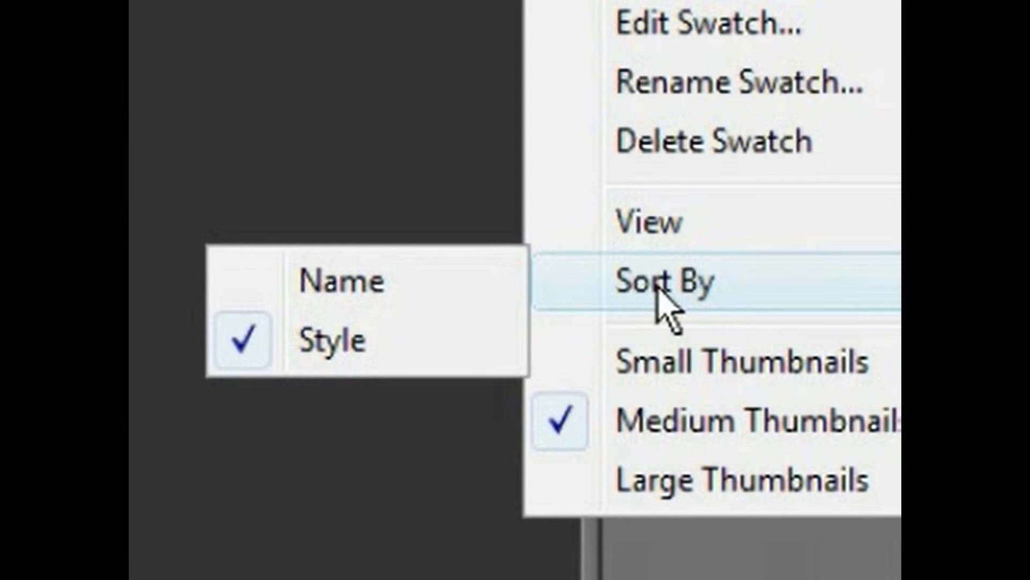
{"action": "mouse_move", "coordinate": [683, 218]}
{"action": "mouse_move", "coordinate": [589, 292]}
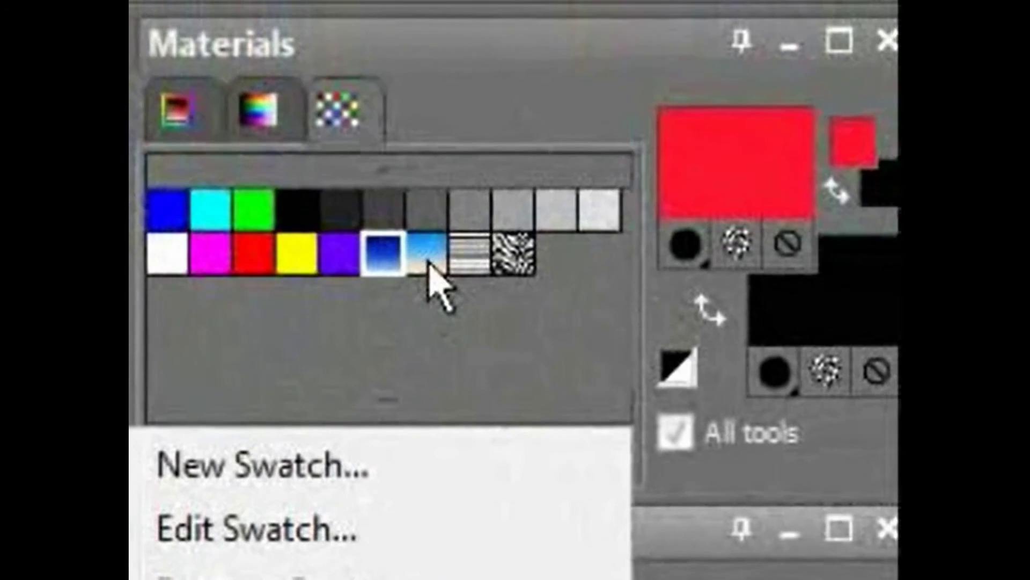
{"action": "left_click", "coordinate": [365, 299]}
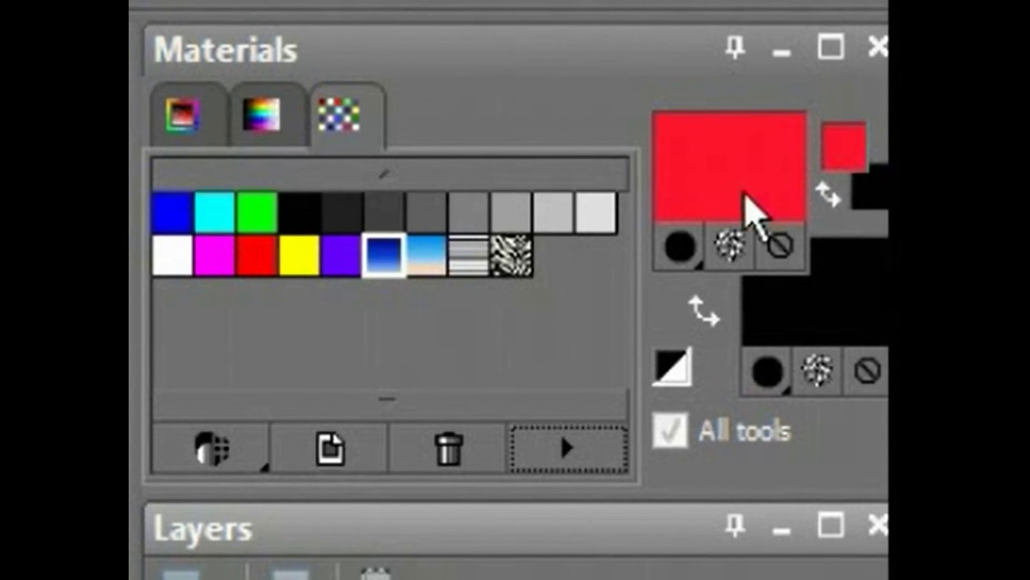
Step: Lower the foreground color's red value to 252 and try to add the color to the swatches
{"action": "left_click", "coordinate": [752, 212]}
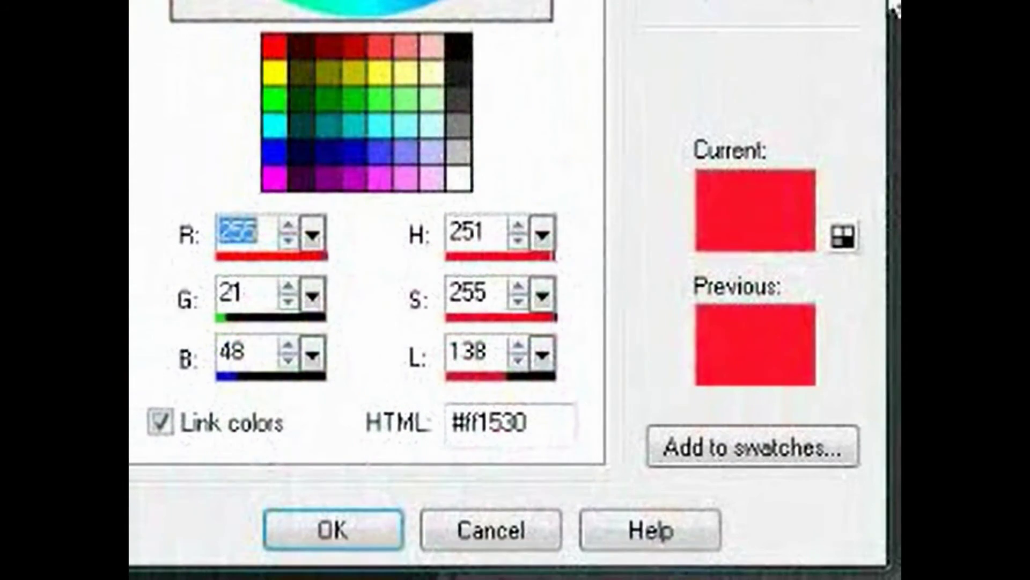
{"action": "key", "text": "Down"}
{"action": "key", "text": "Down"}
{"action": "key", "text": "Down"}
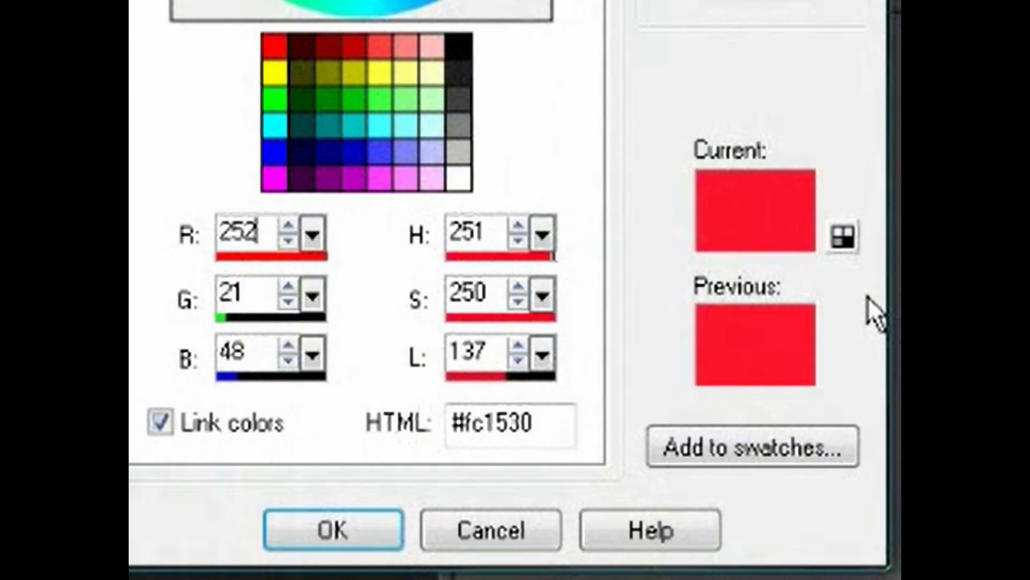
{"action": "left_click", "coordinate": [762, 456]}
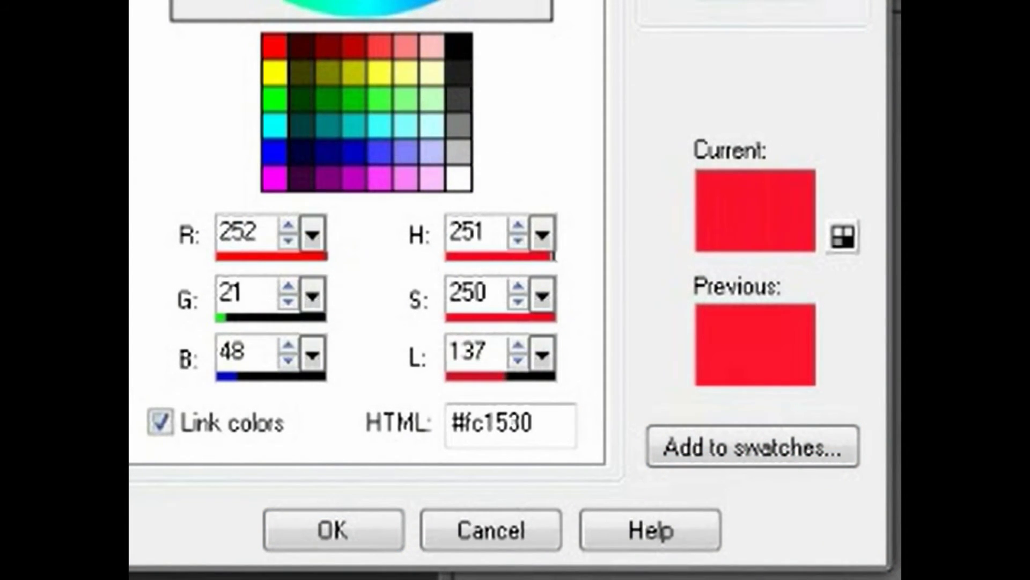
{"action": "key", "text": "Return"}
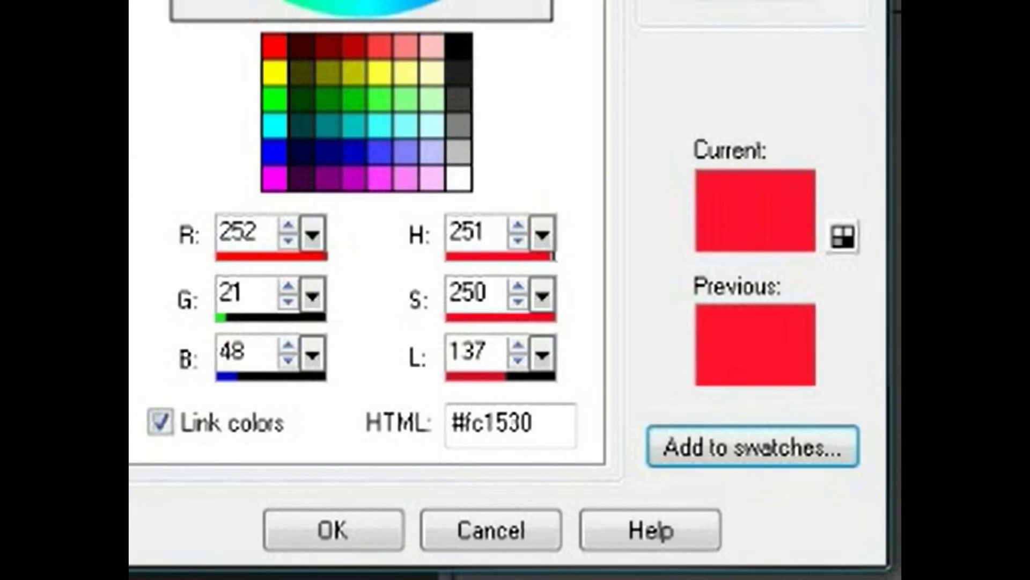
{"action": "left_click", "coordinate": [333, 530]}
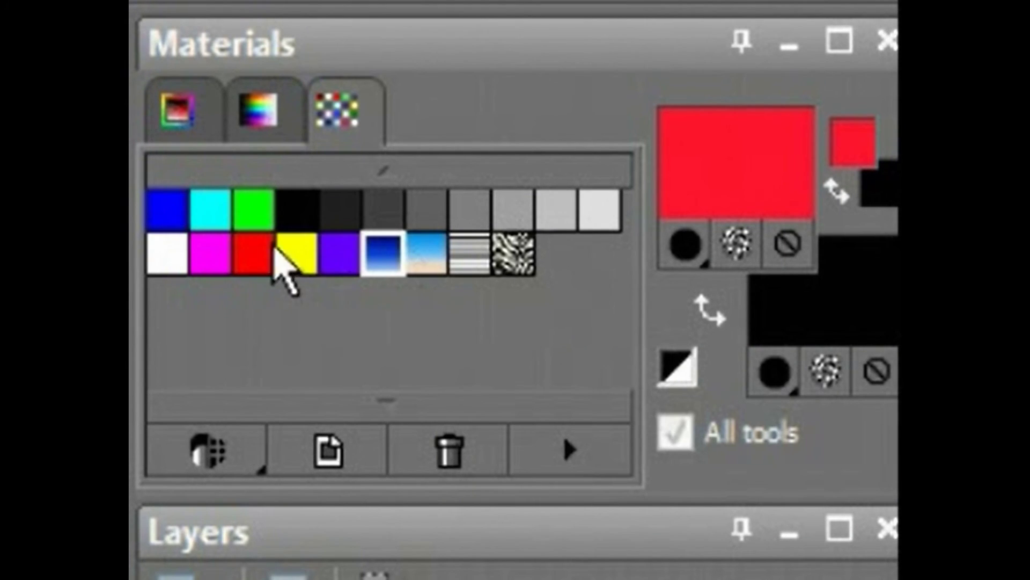
Step: Try blue, dark gray, purple, mid gray and zebra pattern swatches as the background material, with yellow as the foreground
{"action": "right_click", "coordinate": [177, 219]}
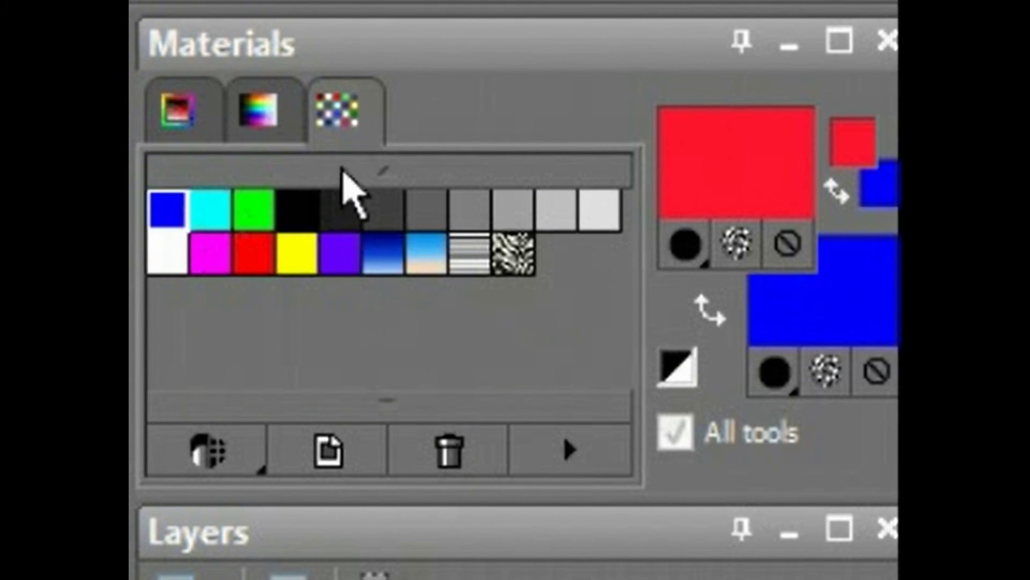
{"action": "right_click", "coordinate": [345, 209]}
{"action": "right_click", "coordinate": [343, 267]}
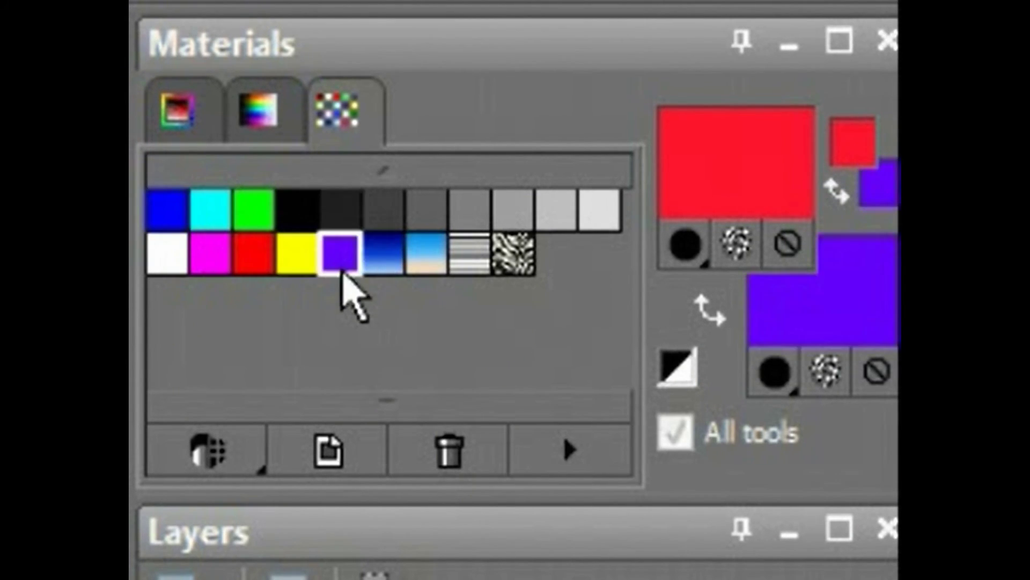
{"action": "right_click", "coordinate": [462, 228]}
{"action": "left_click", "coordinate": [299, 258]}
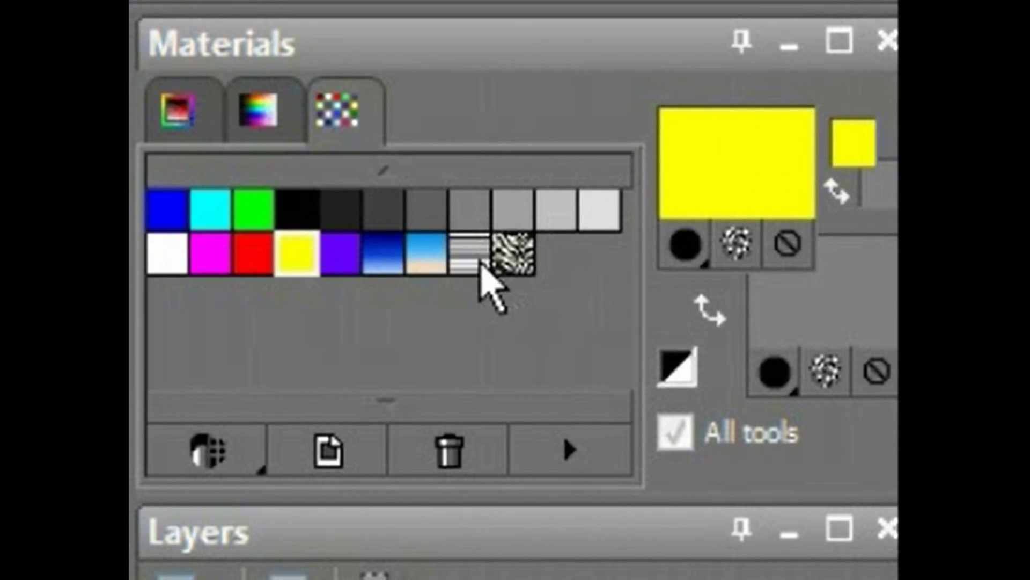
{"action": "right_click", "coordinate": [509, 259]}
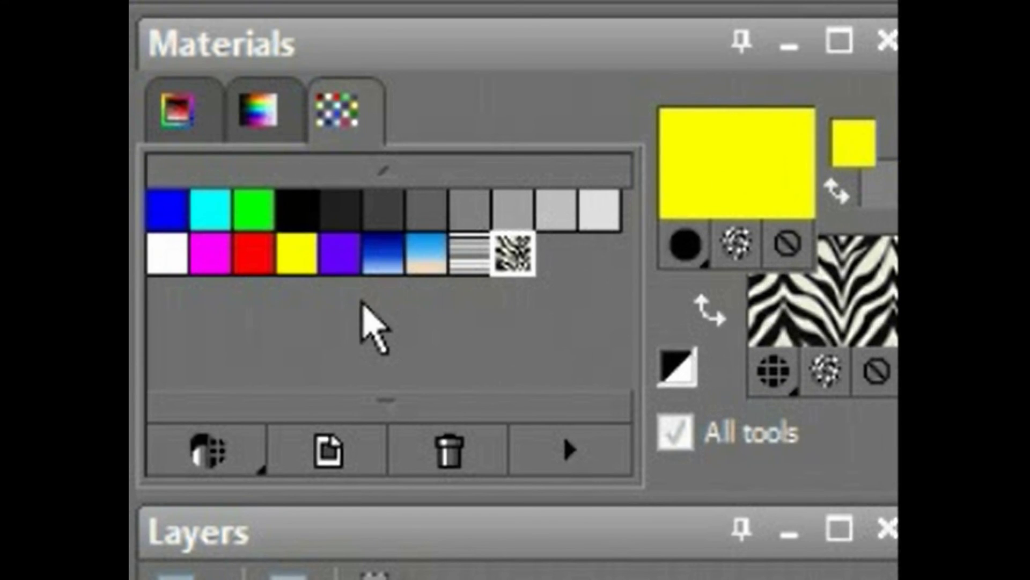
Step: Try blue as the foreground, and set the foreground to white and the background to black from the swatches
{"action": "left_click", "coordinate": [169, 208]}
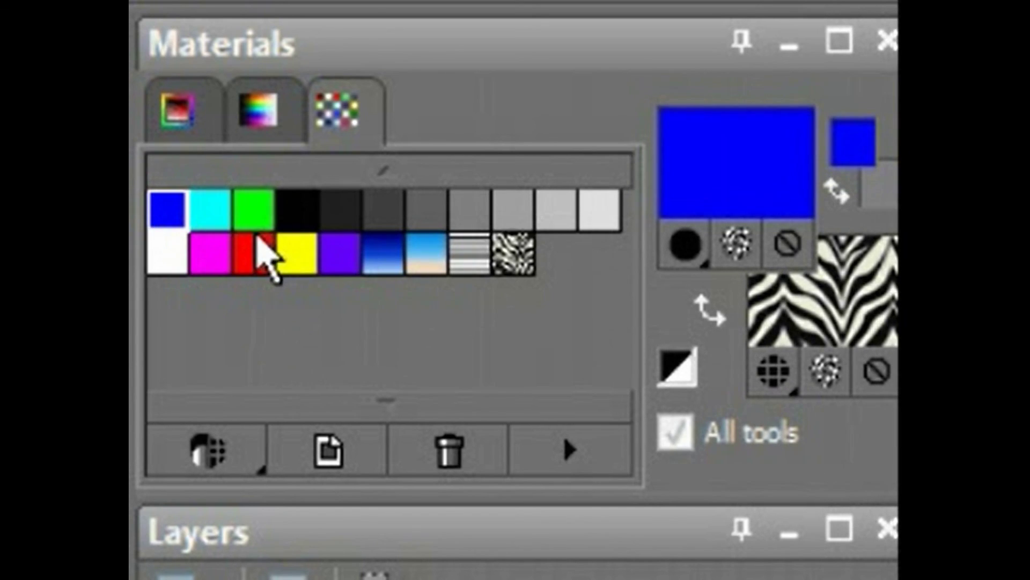
{"action": "left_click", "coordinate": [170, 257]}
{"action": "right_click", "coordinate": [296, 210]}
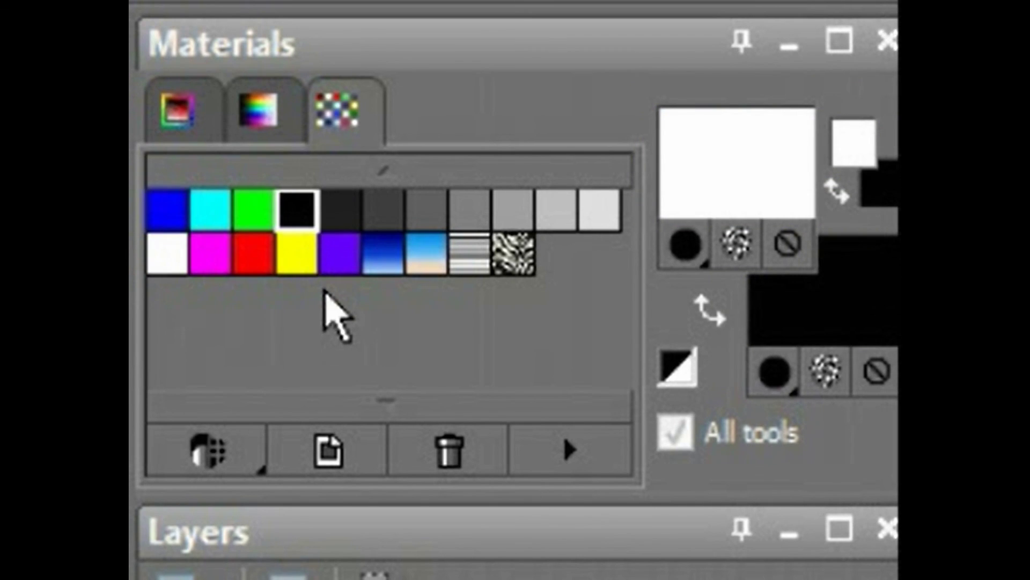